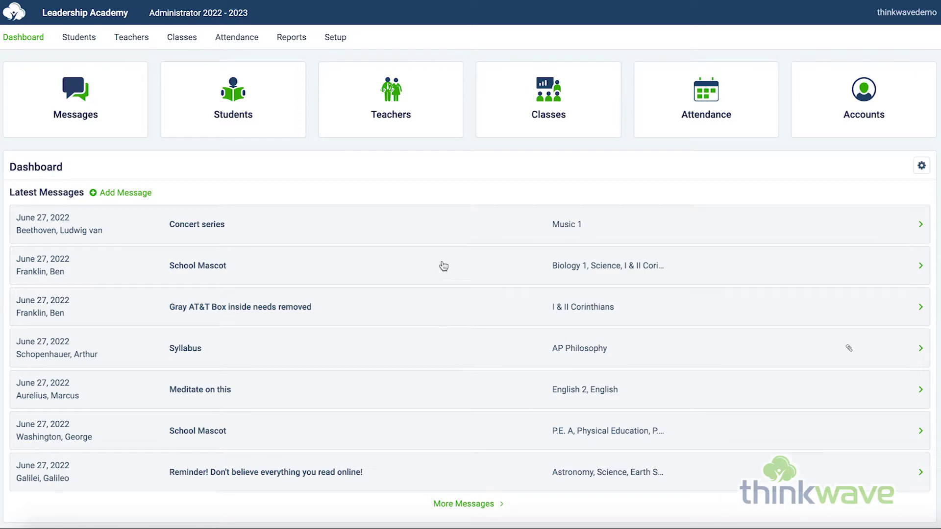
# View the daily attendance overview and the attendance by class page.
pyautogui.click(239, 43)
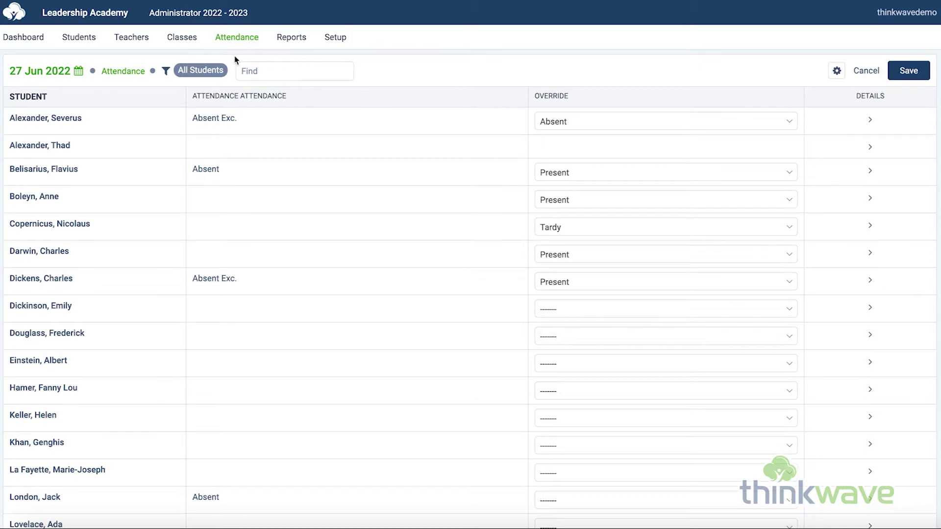
pyautogui.moveTo(236, 43)
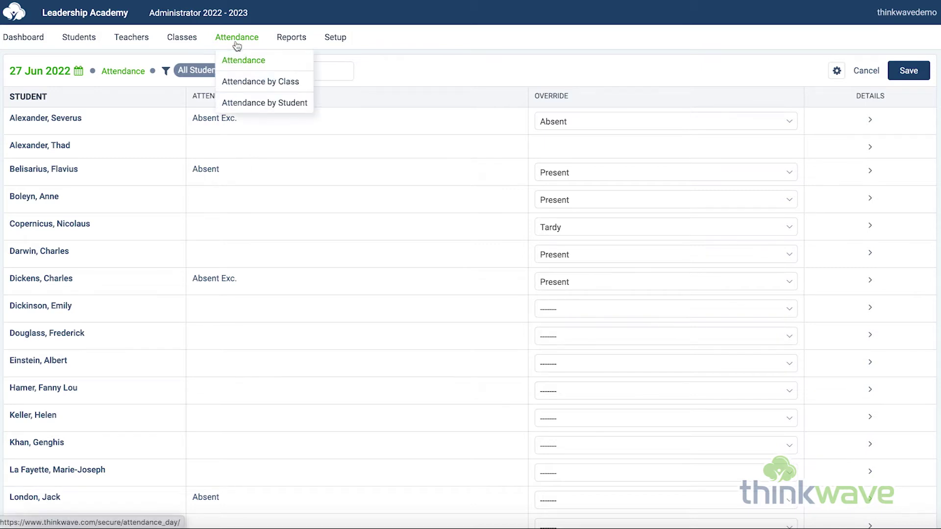
pyautogui.click(255, 82)
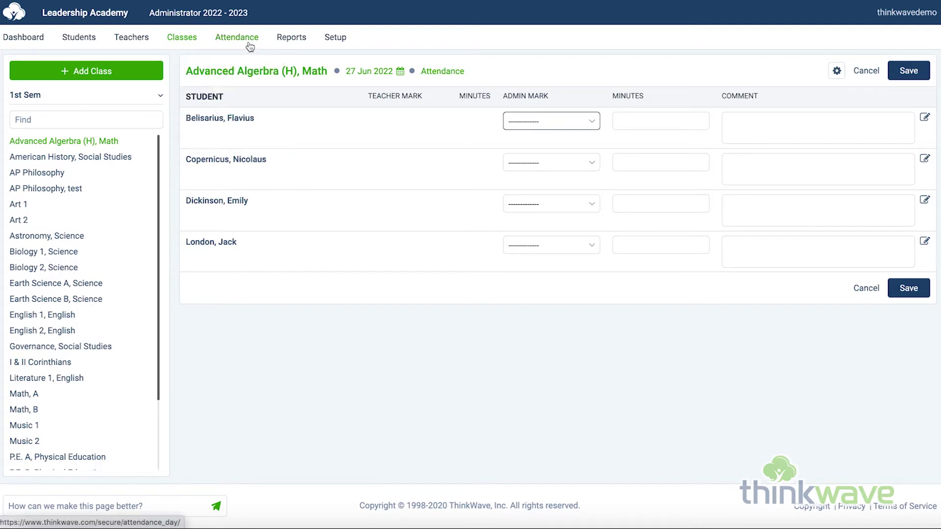
# Return to the daily attendance overview and check the override options for the first listed student.
pyautogui.moveTo(250, 46)
pyautogui.click(263, 64)
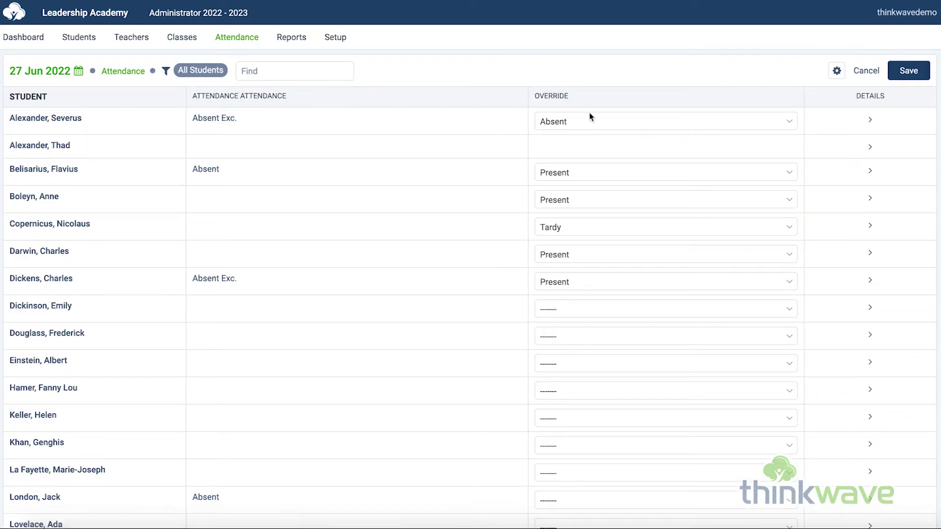
pyautogui.click(603, 120)
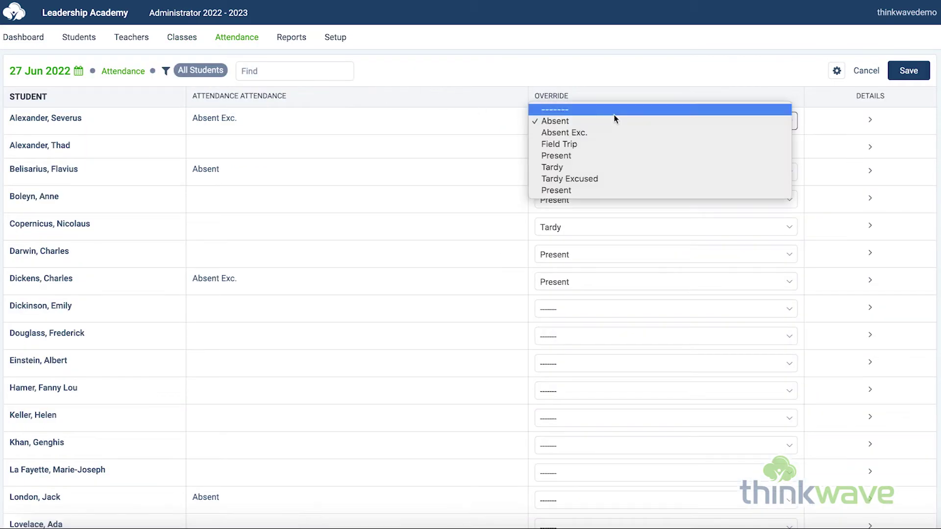
pyautogui.click(532, 120)
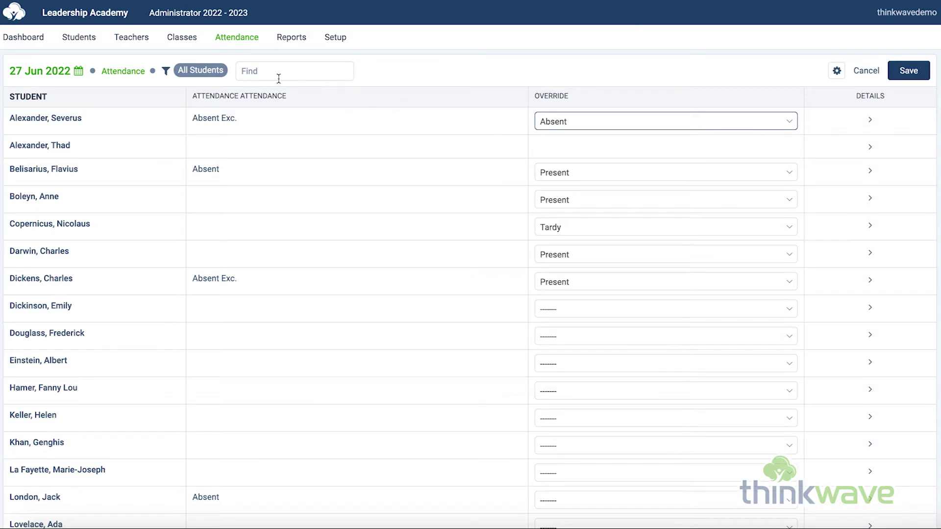
# View attendance by student and check the calendar for choosing the attendance date.
pyautogui.moveTo(230, 38)
pyautogui.click(248, 102)
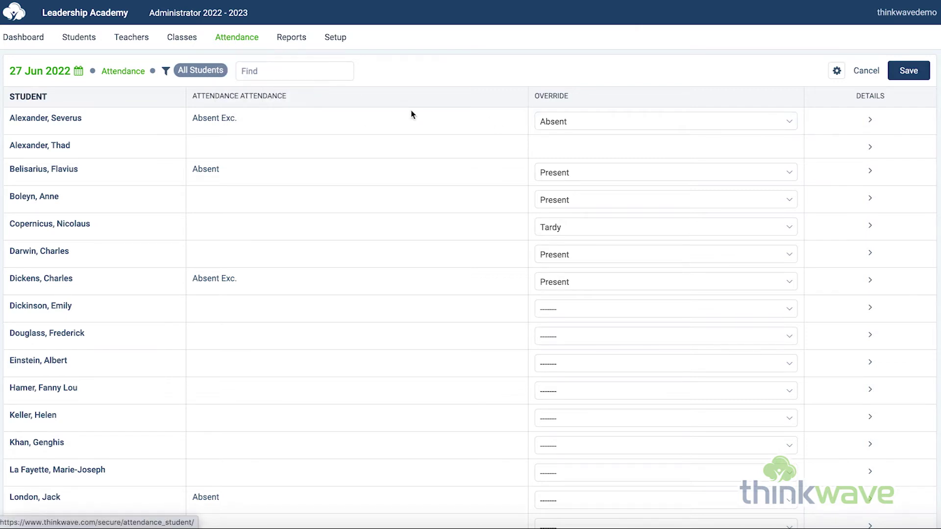
pyautogui.click(346, 73)
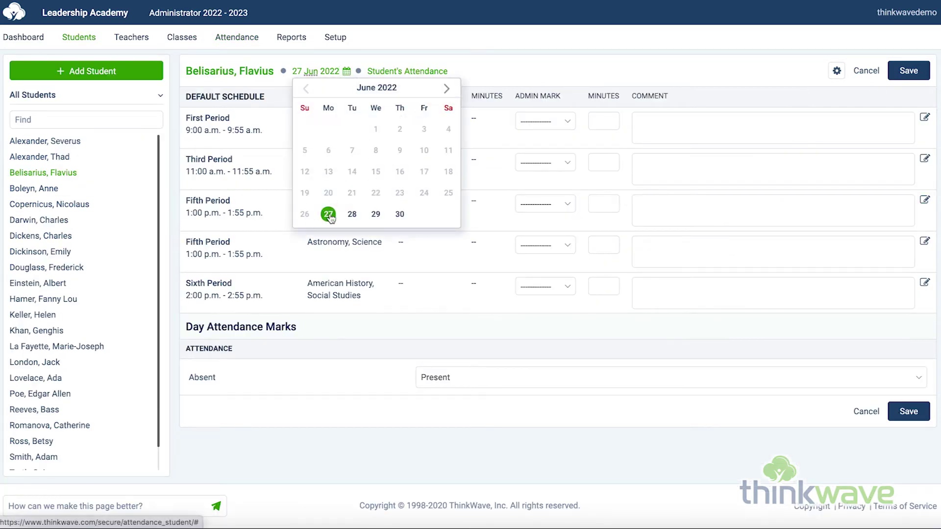
pyautogui.click(251, 102)
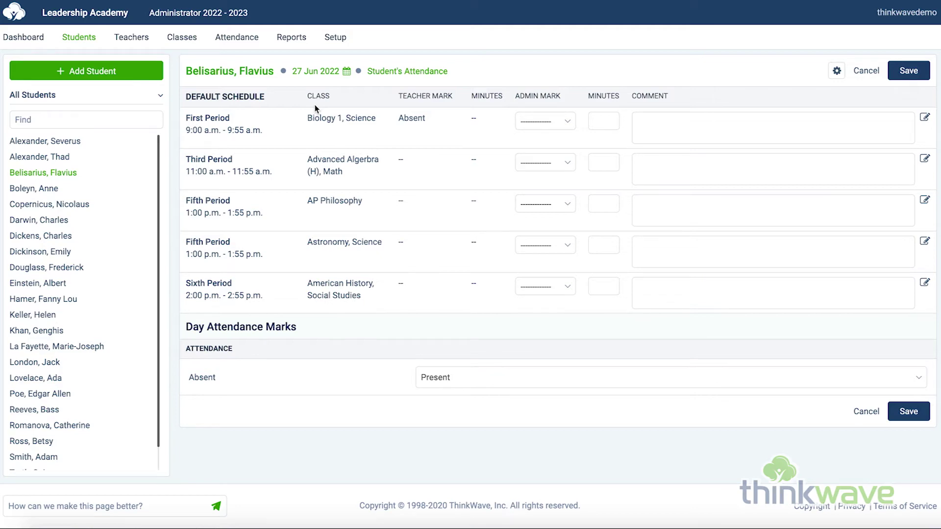
# Visit the first listed teacher's gradebook and view its attendance page for Advanced Algerbra (H), Math.
pyautogui.click(125, 46)
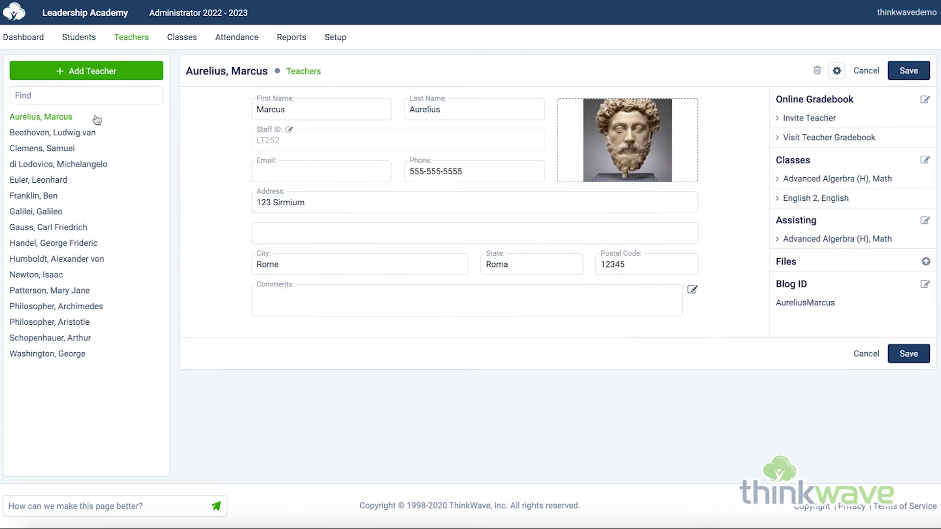
pyautogui.click(799, 139)
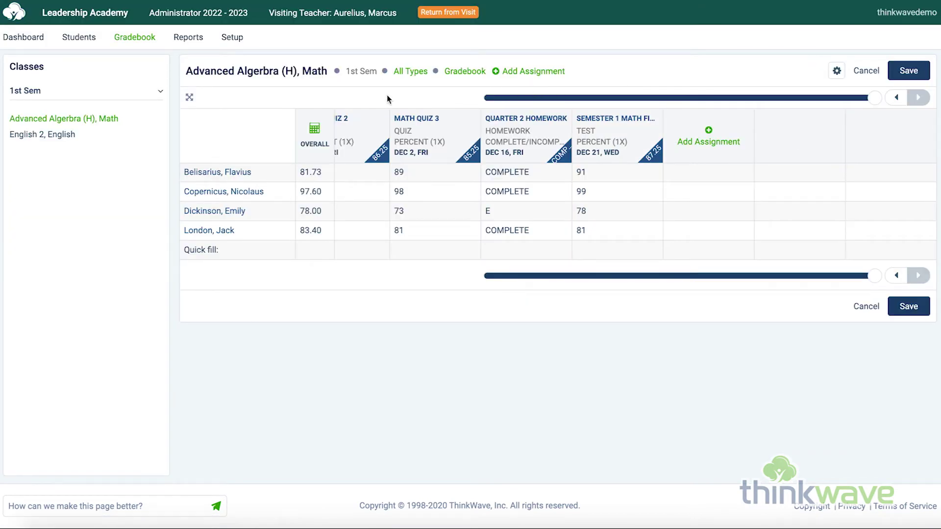
pyautogui.moveTo(134, 44)
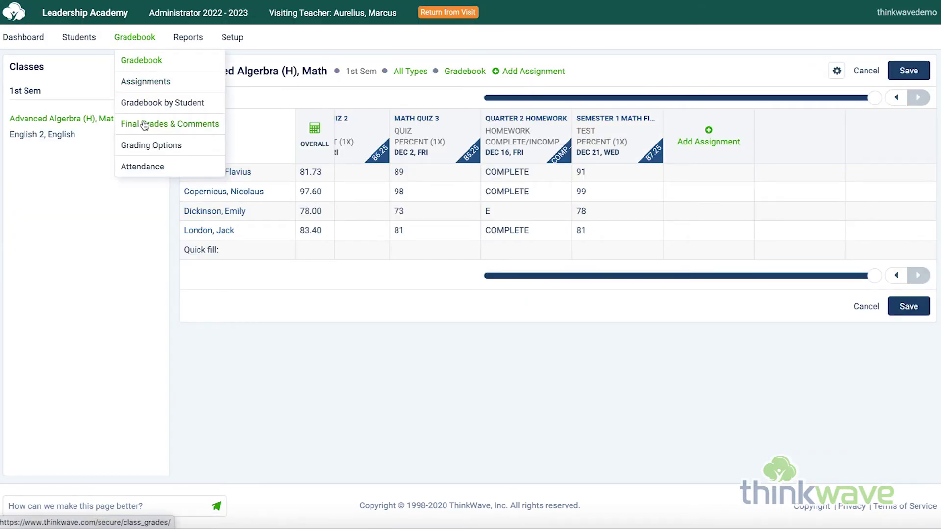
pyautogui.click(144, 171)
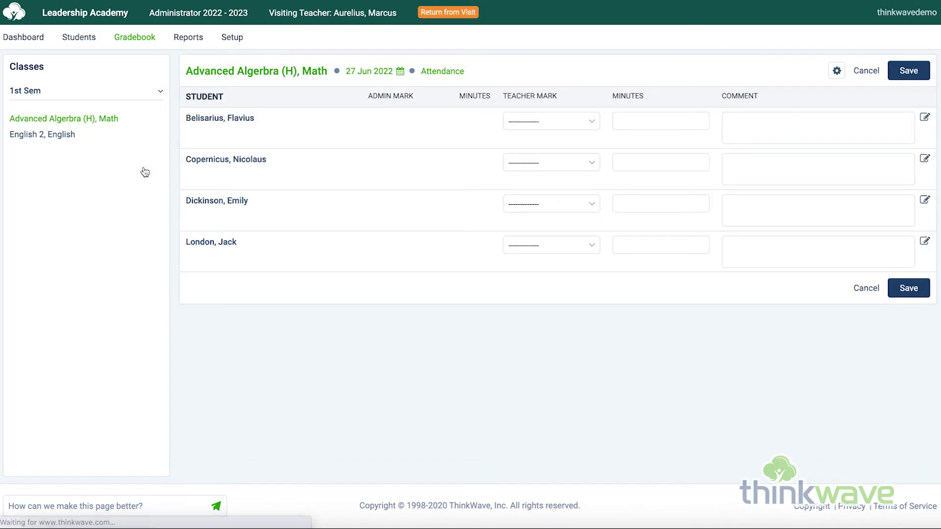
# Check the teacher mark options and the minutes and comment fields for the first student in the class.
pyautogui.click(525, 127)
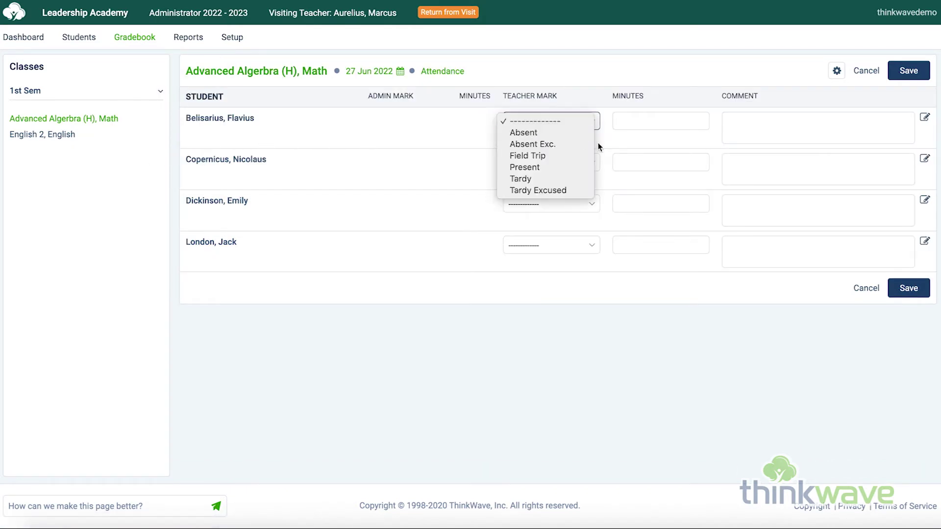
pyautogui.click(624, 130)
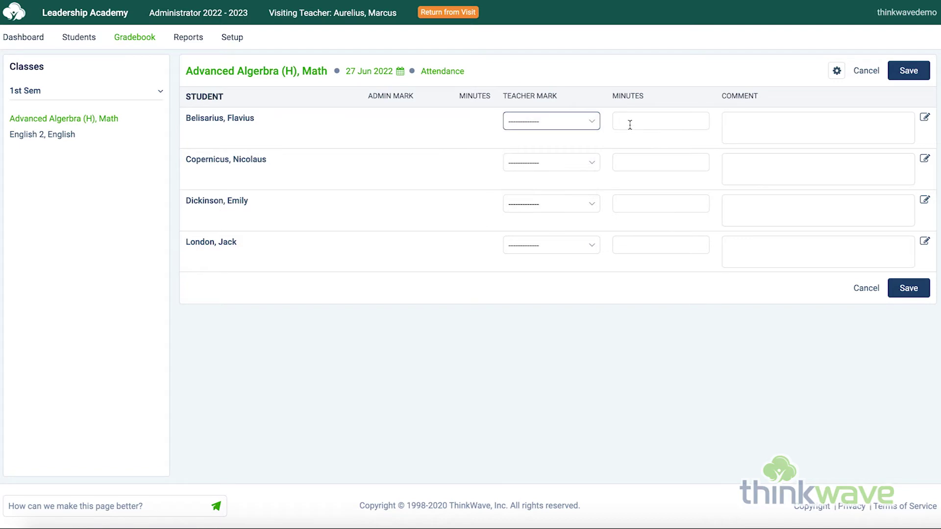
pyautogui.click(629, 124)
pyautogui.click(742, 125)
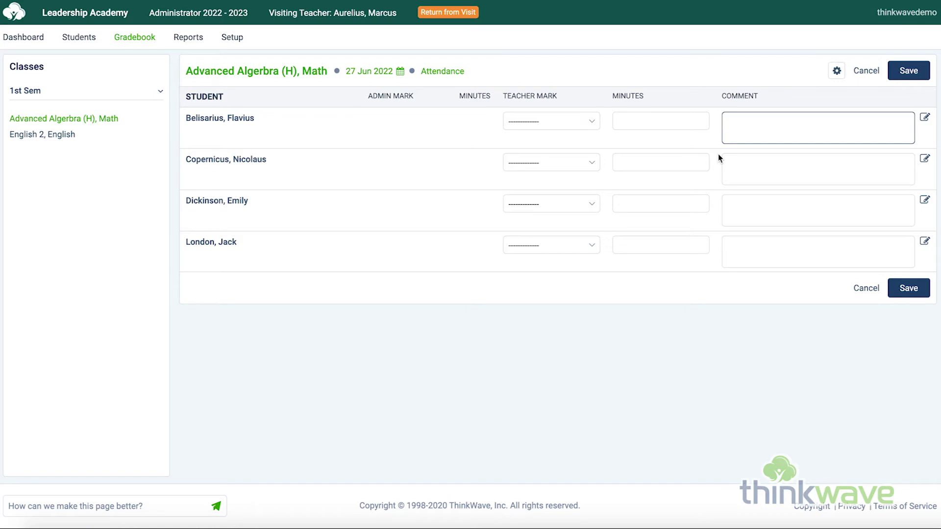
# Check where class attendance marks can be locked and return from the teacher visit.
pyautogui.click(837, 71)
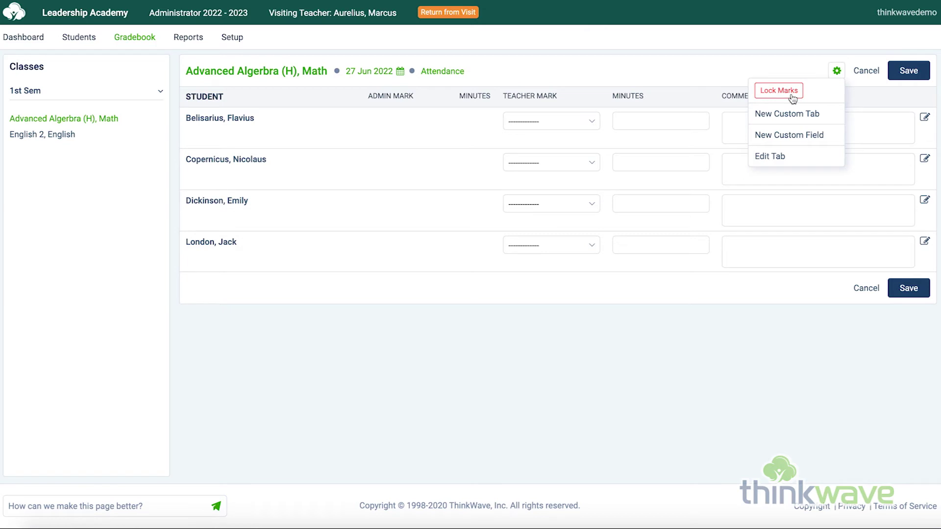
pyautogui.click(695, 93)
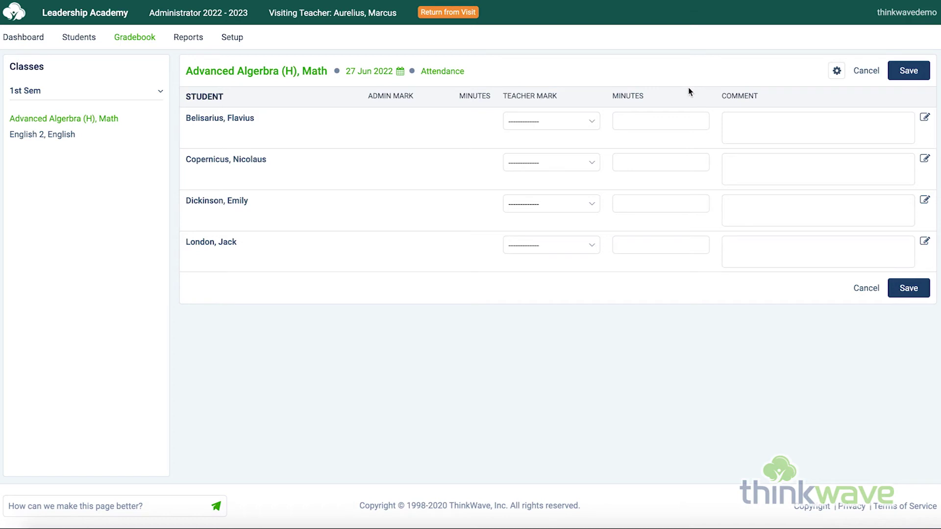
pyautogui.click(448, 13)
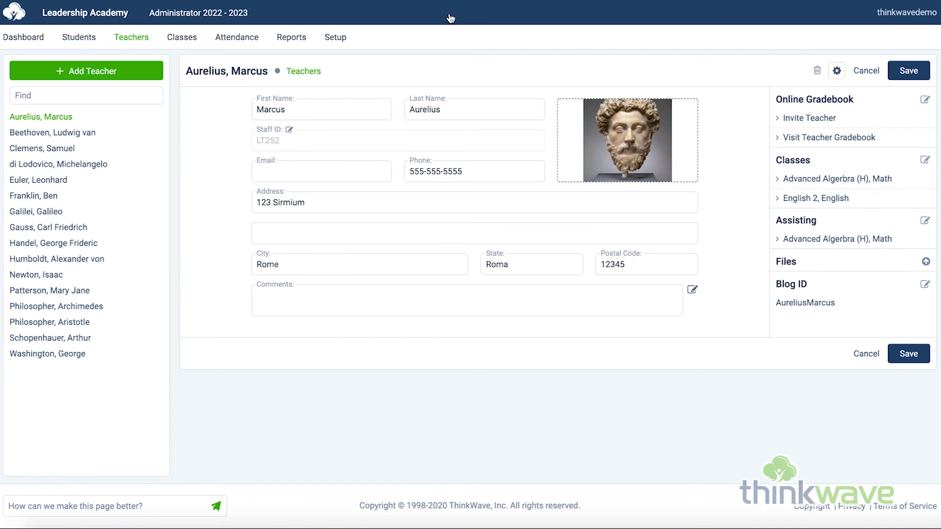
# Generate the Classes Not Finalized attendance report for First Period from 1 May to 12 May 2023 and review its pages.
pyautogui.click(293, 39)
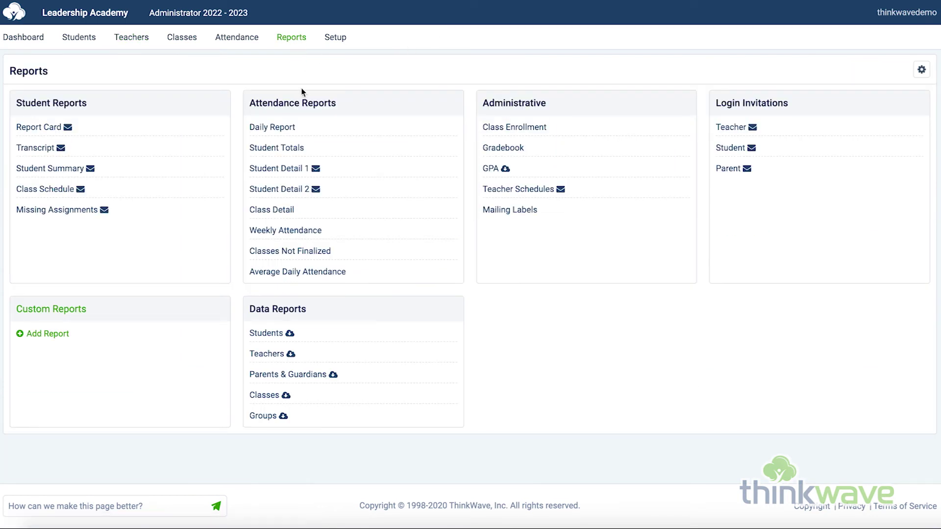
pyautogui.click(294, 251)
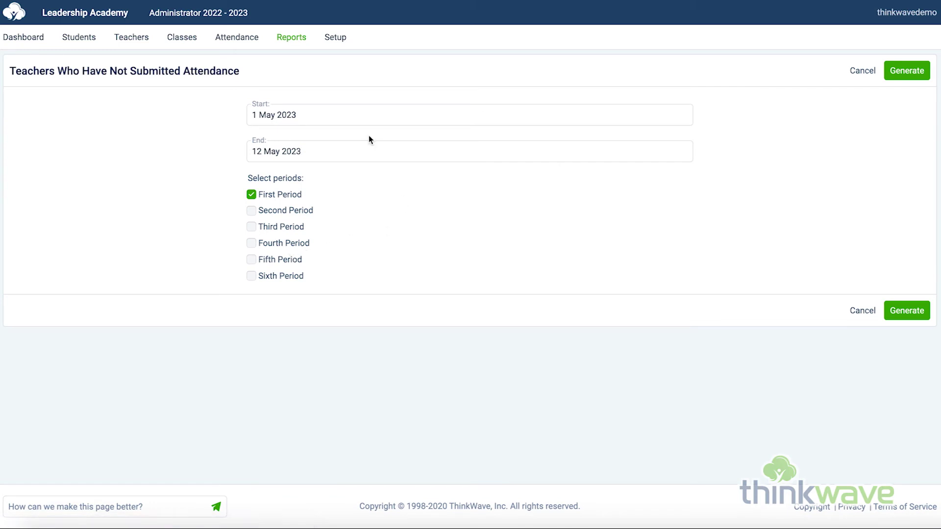
pyautogui.click(907, 71)
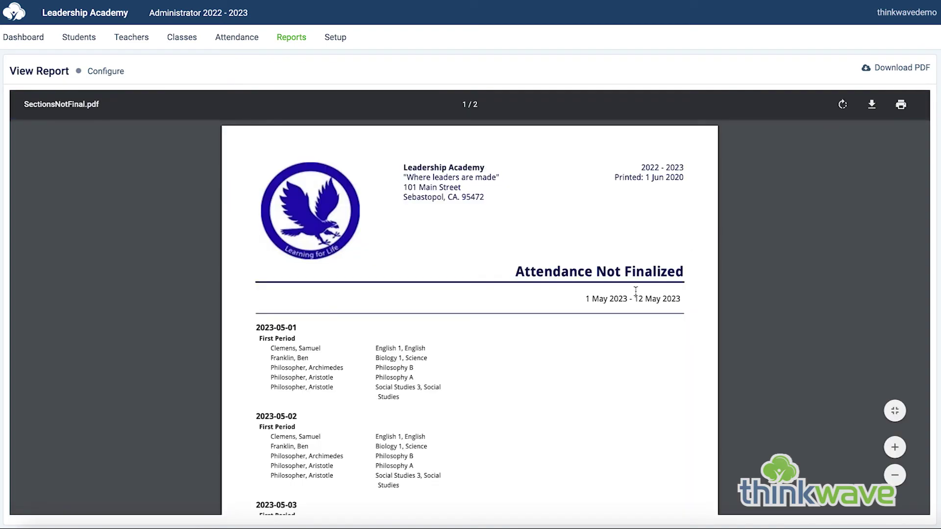
pyautogui.scroll(-3, 637, 306)
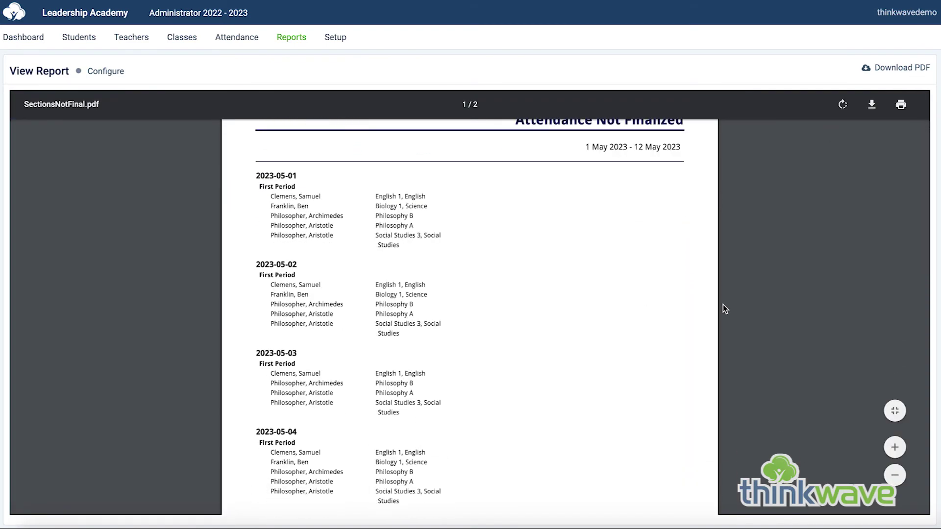
pyautogui.scroll(-4, 724, 306)
pyautogui.scroll(-12, 726, 308)
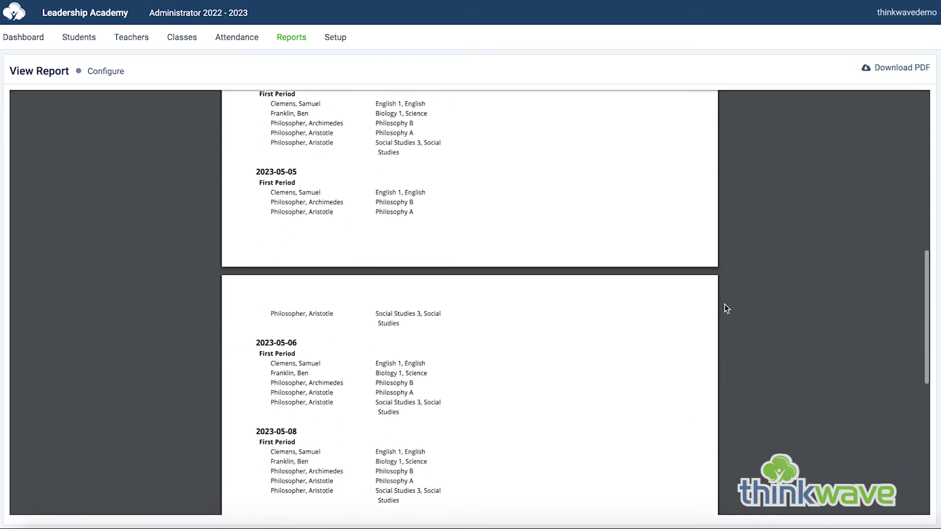
# Leave the report and view the setup page for attendance marks.
pyautogui.hotkey('alt', 'Left')
pyautogui.click(336, 37)
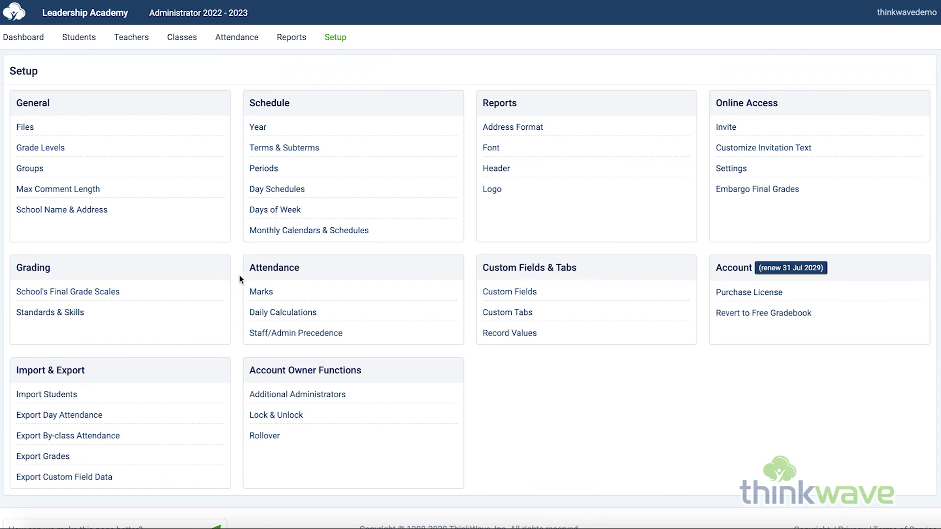
pyautogui.click(263, 288)
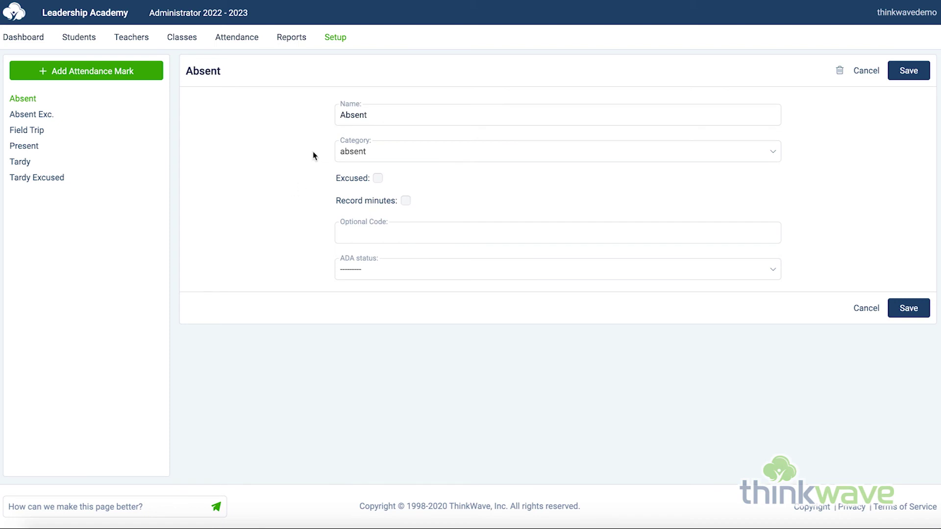
# View the daily attendance calculation settings and the rules that determine the day's mark.
pyautogui.click(332, 51)
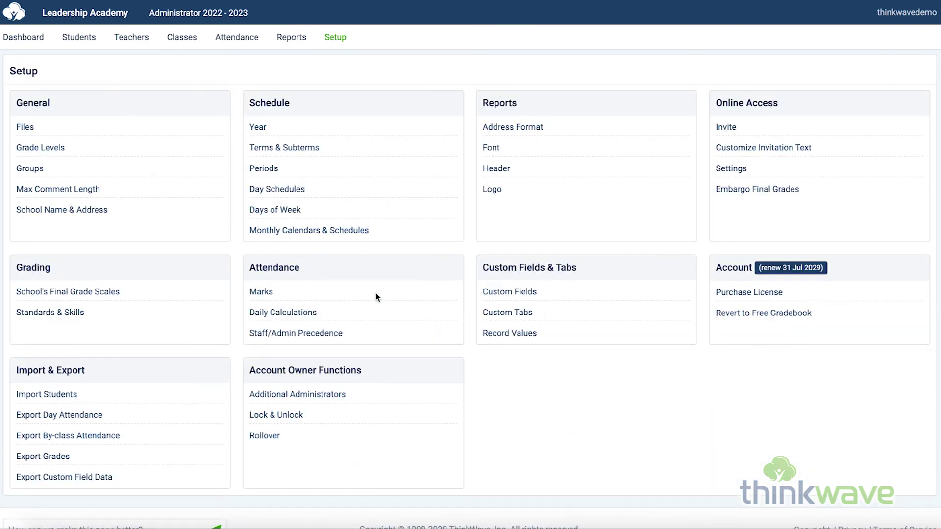
pyautogui.click(303, 314)
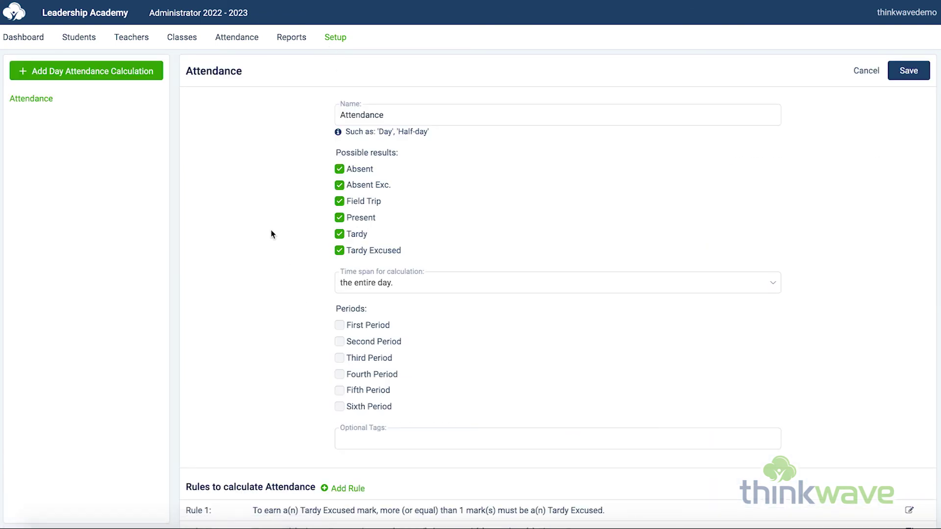
pyautogui.scroll(-4, 272, 233)
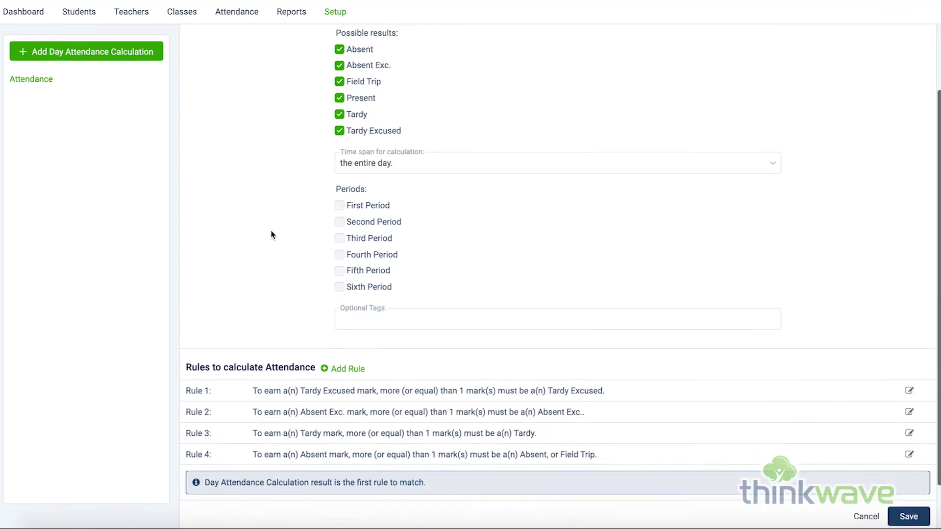